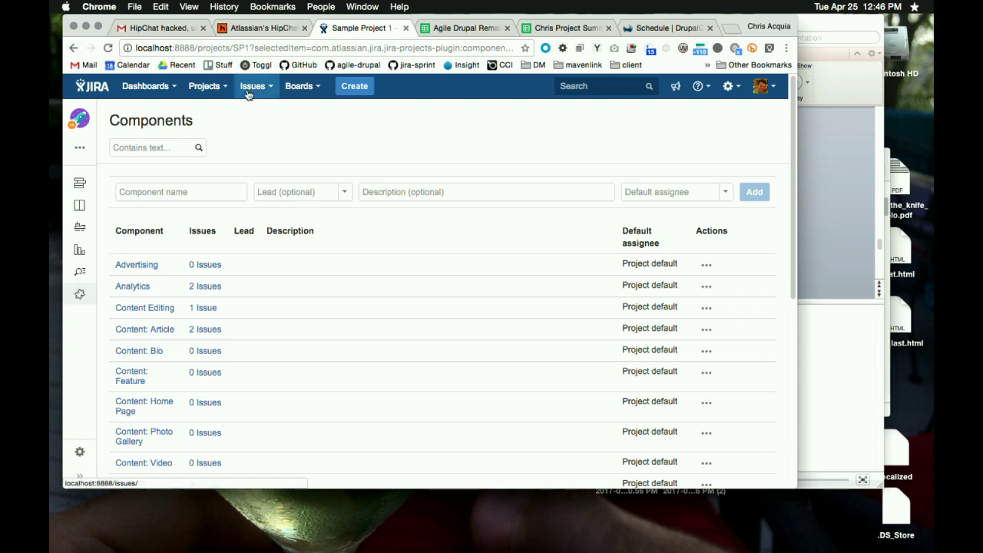
Step: Open the Baltimore (BMORE) project and view its backlog epics and its components
click(212, 90)
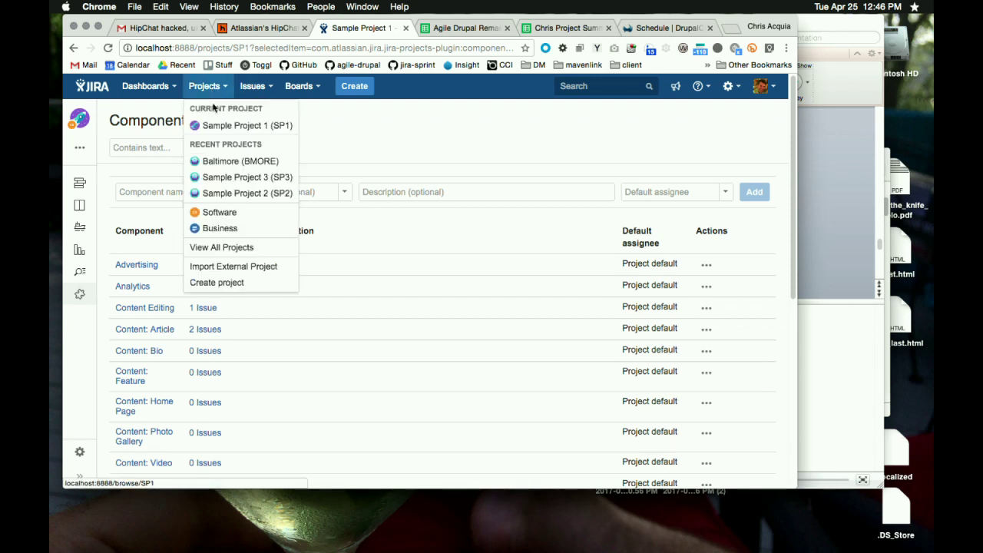
click(215, 162)
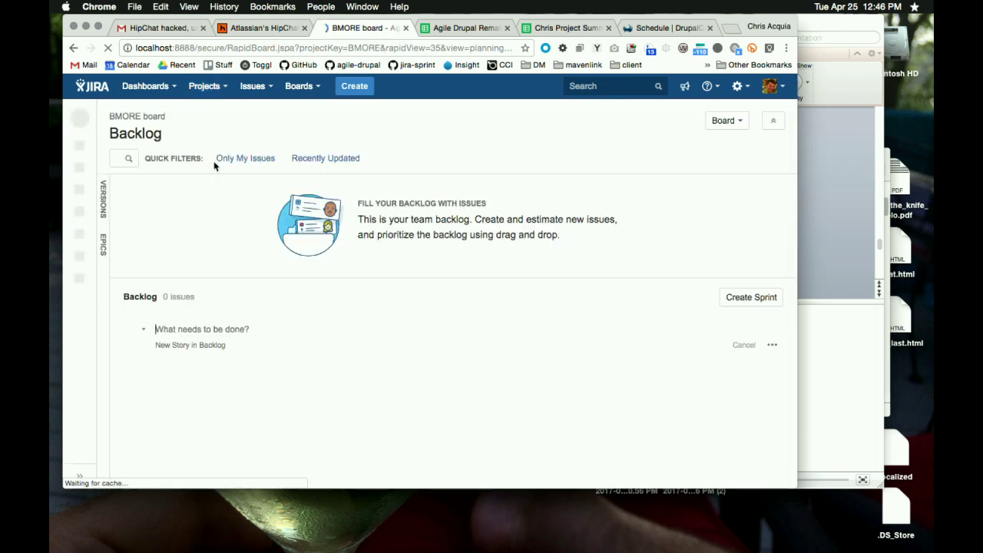
click(101, 242)
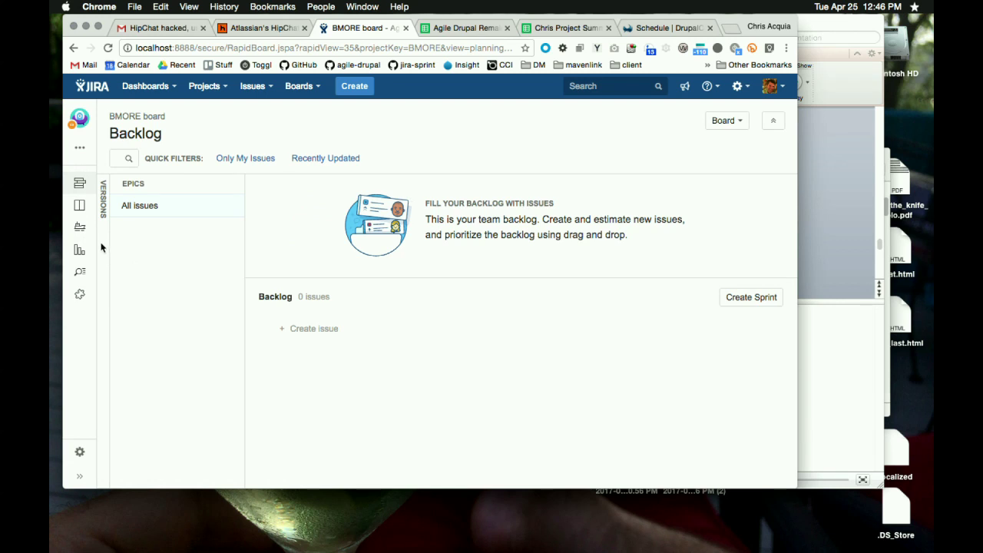
click(80, 293)
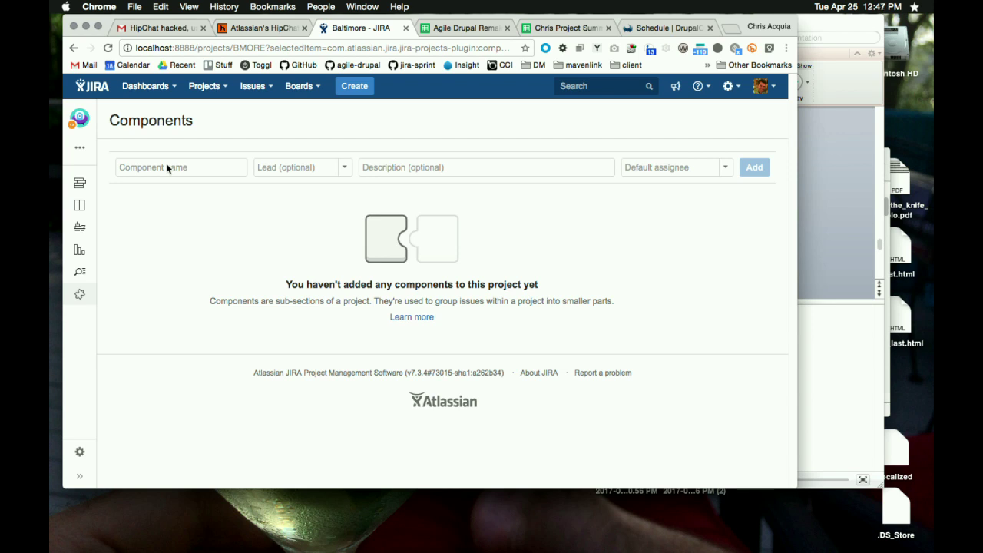
Step: Return to the BMORE board's backlog and show its epics at 110% page zoom
click(80, 187)
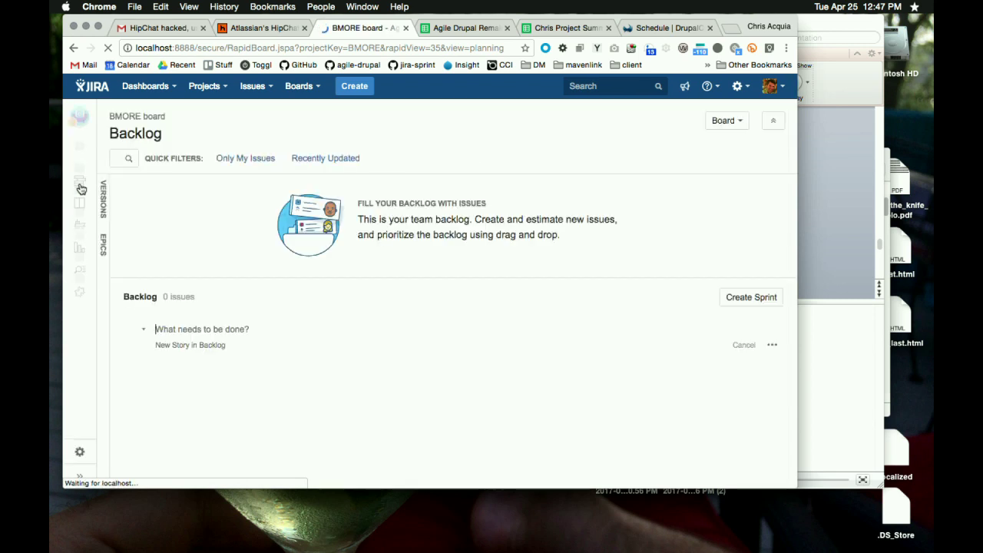
key(super+equal)
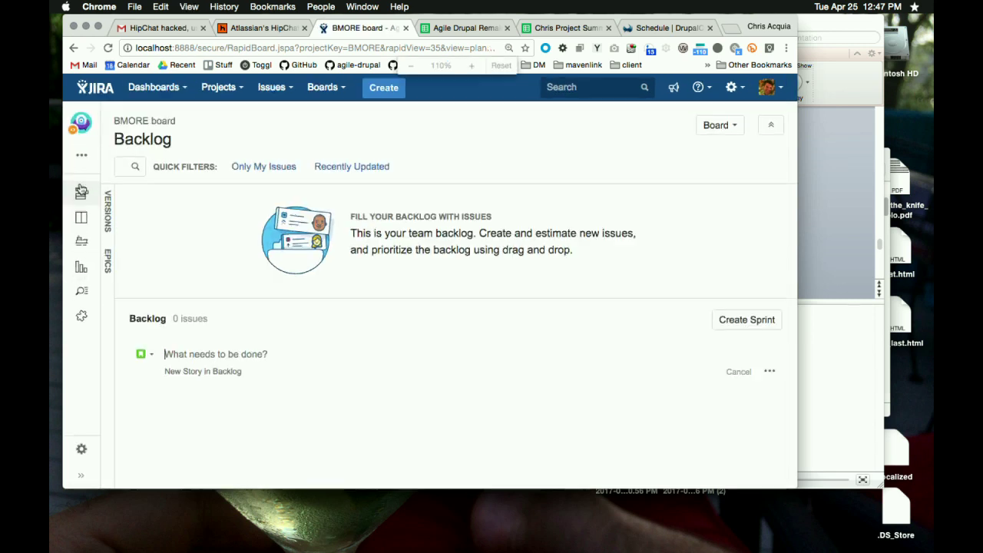
click(108, 262)
mouse_move(175, 264)
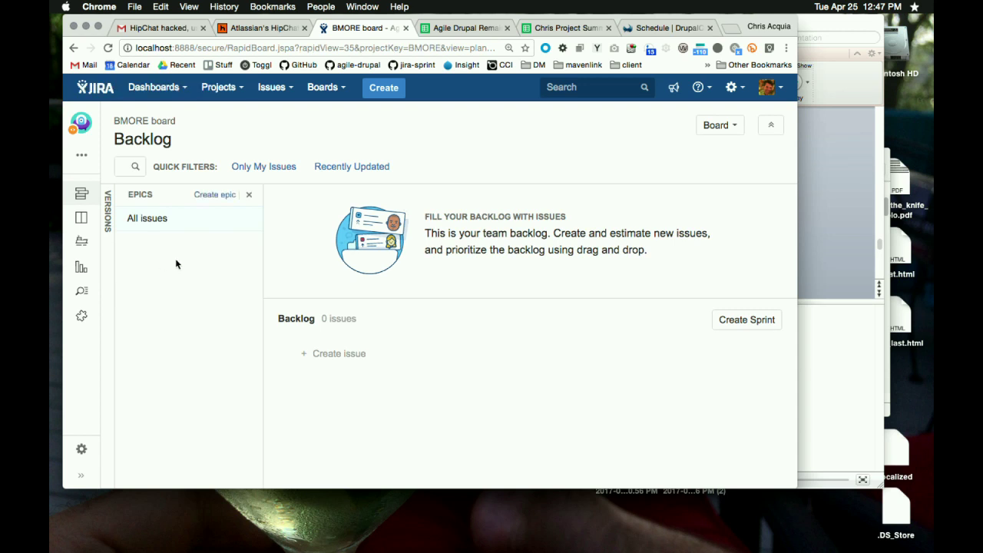
Step: Start a CSV issue import using Sample_Epics_list_20170323.csv from the jira_templates folder as the source file
click(281, 89)
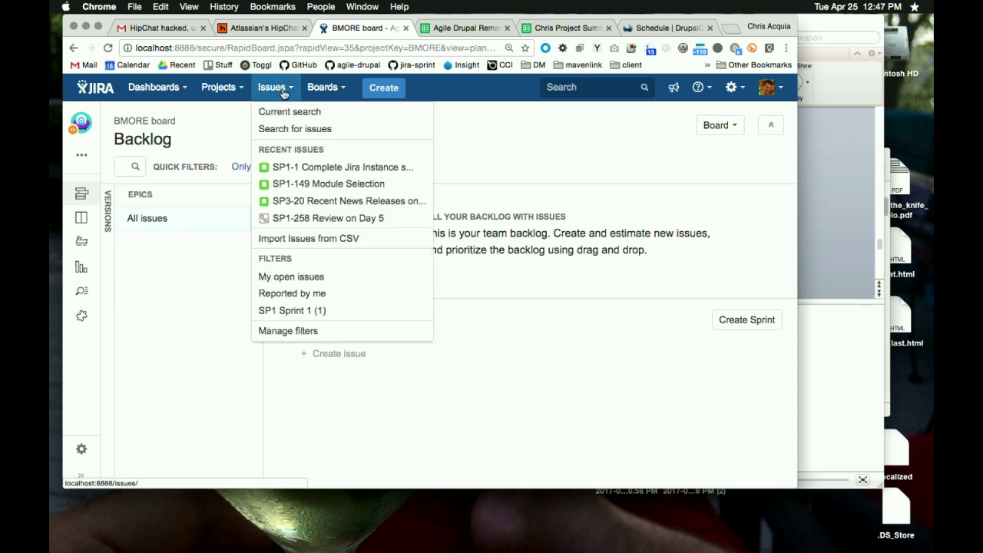
click(286, 240)
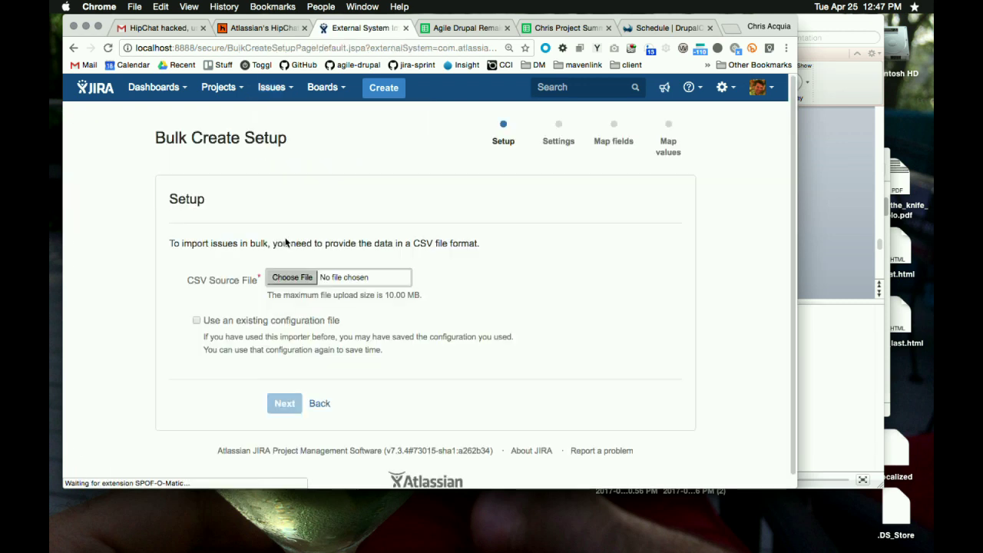
click(293, 279)
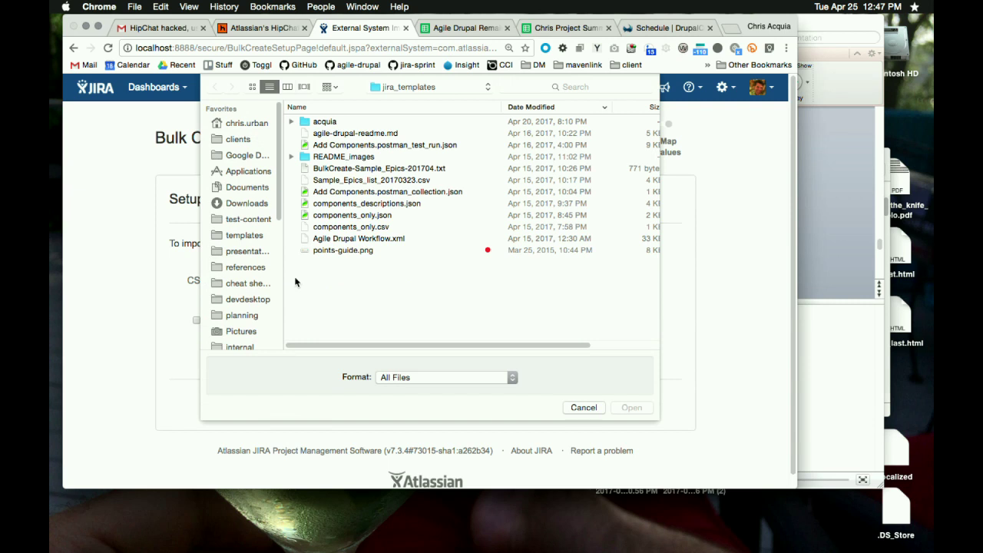
click(361, 181)
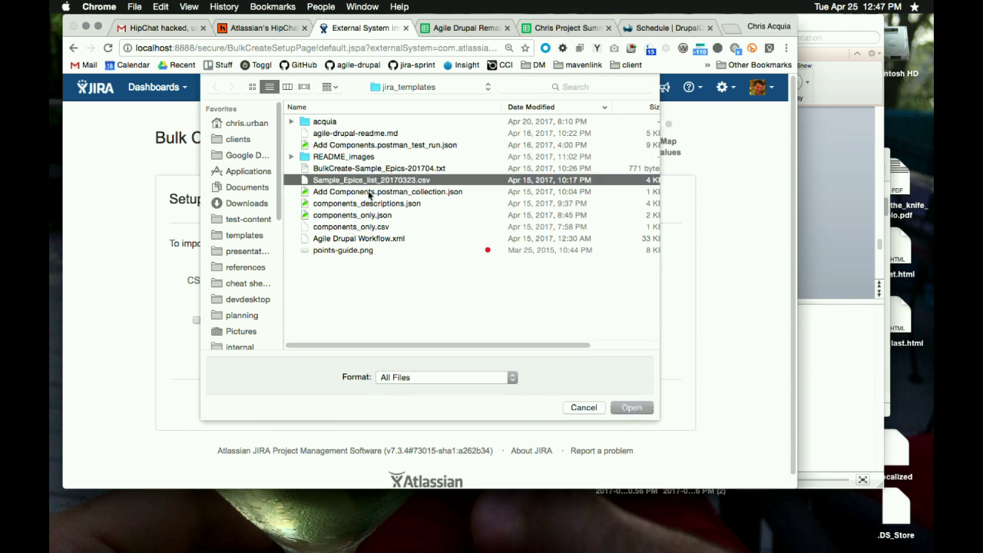
click(634, 409)
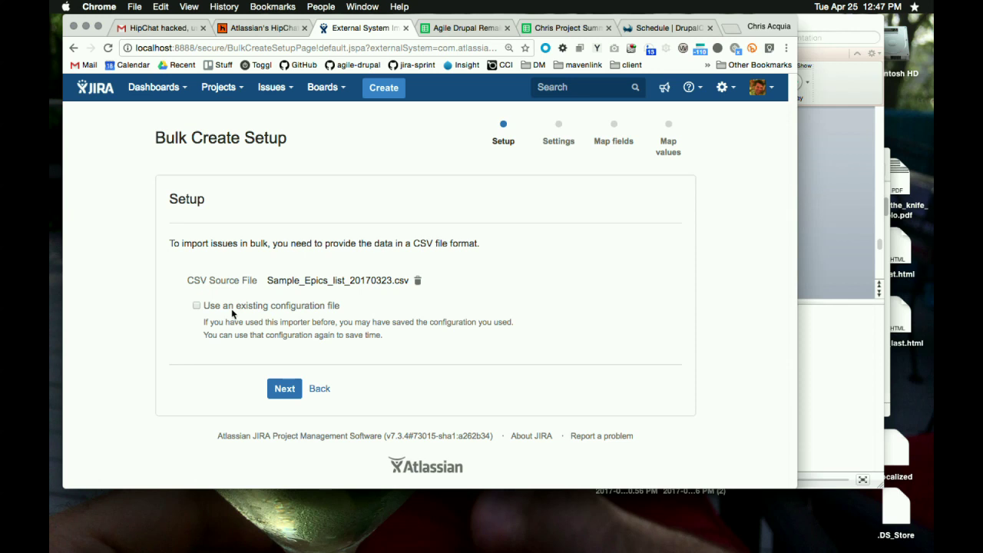
click(283, 390)
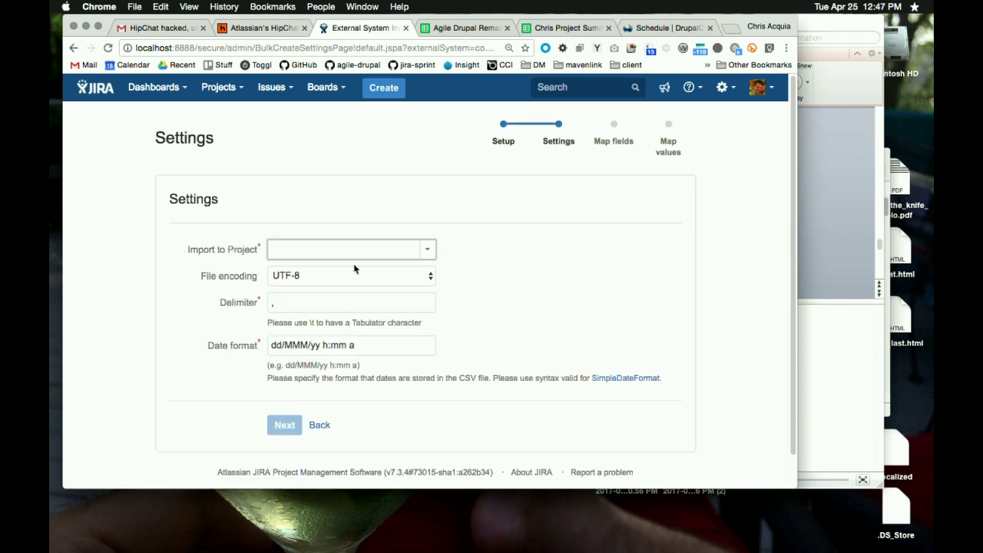
Step: Set Baltimore [BMORE] as the project to import to and proceed to field mapping
click(427, 248)
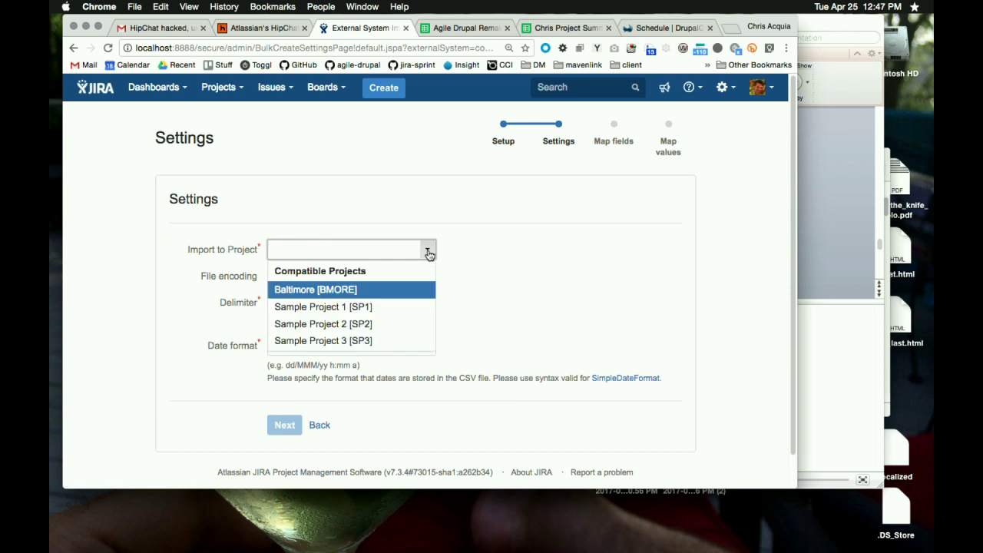
click(334, 290)
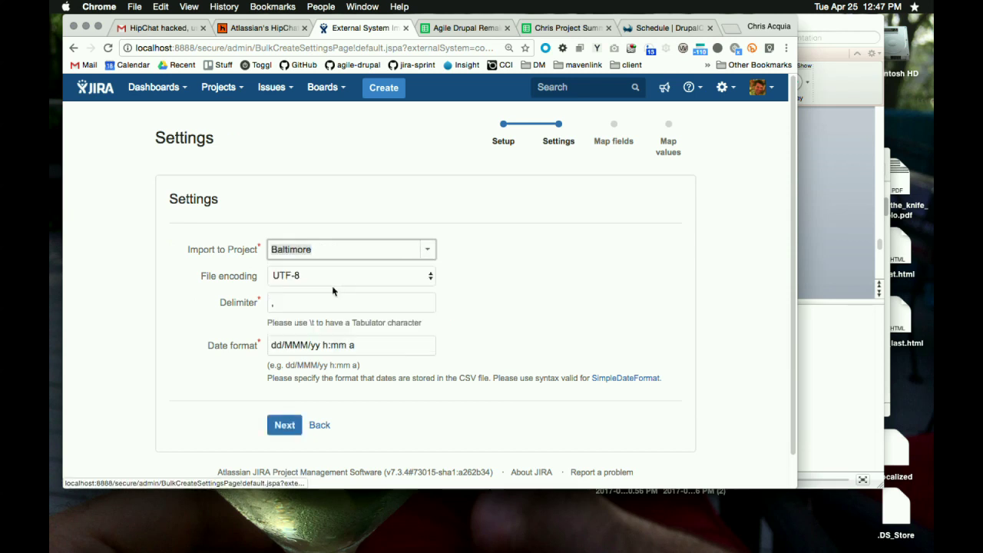
click(286, 432)
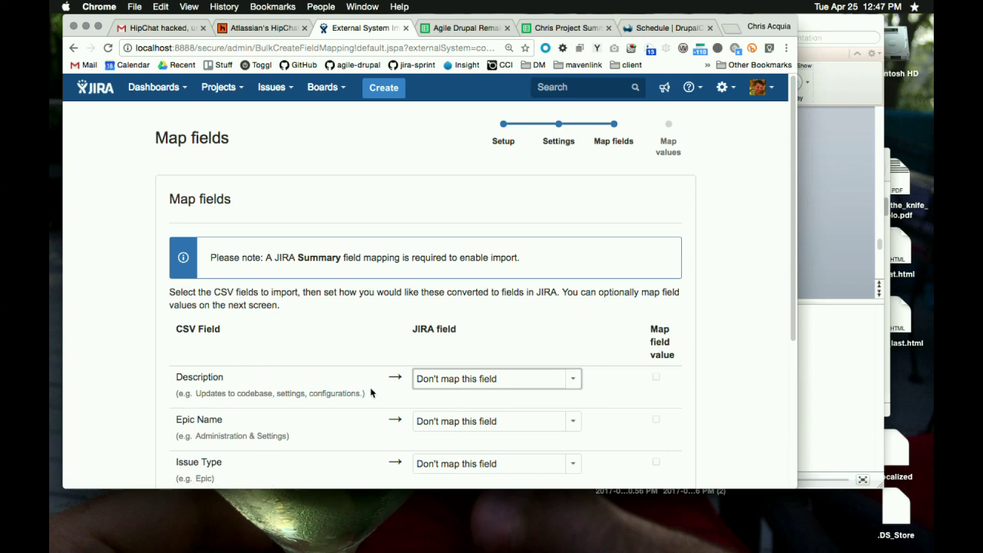
Step: Map the CSV columns Description, Epic Name and Issue Type to the JIRA fields of the same names
scroll(371, 393, down, 5)
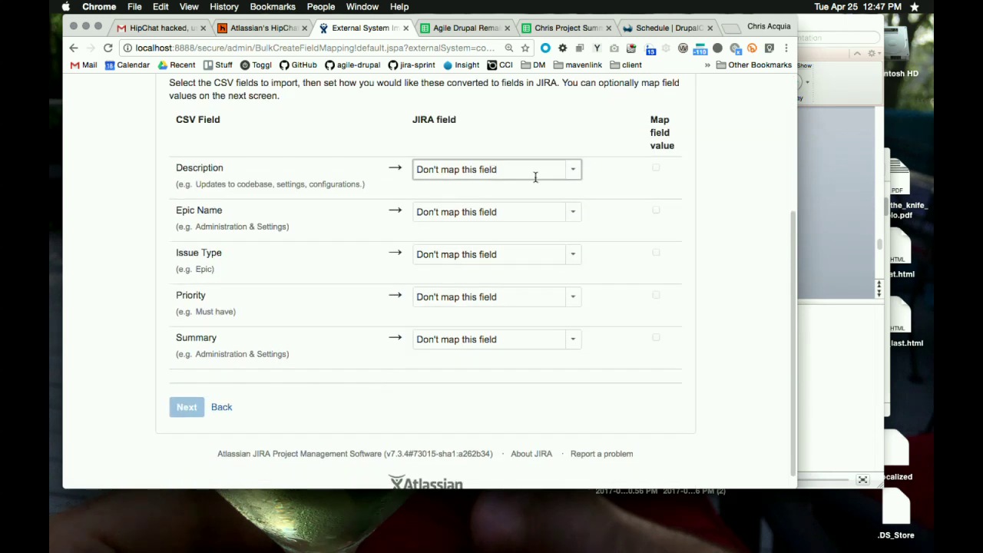
click(575, 169)
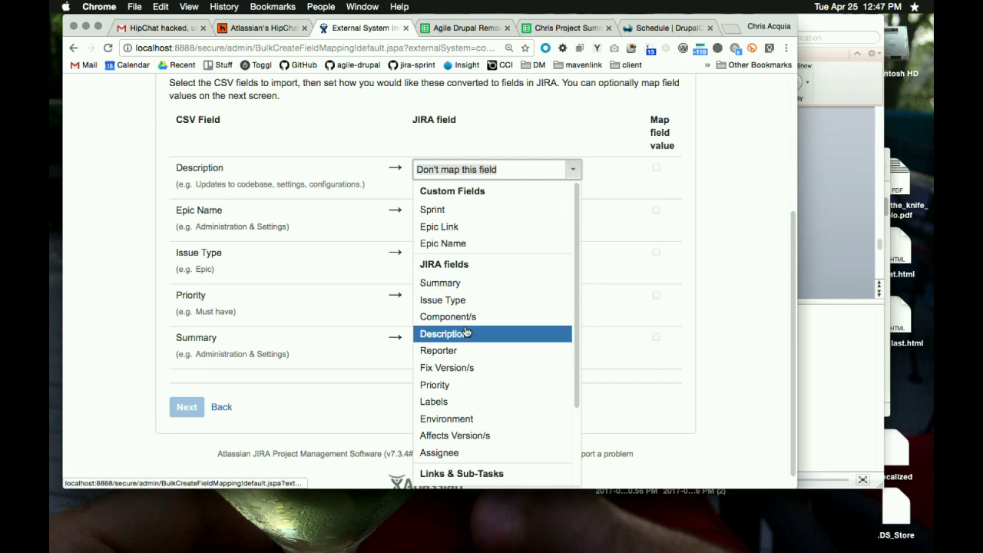
click(463, 333)
click(574, 213)
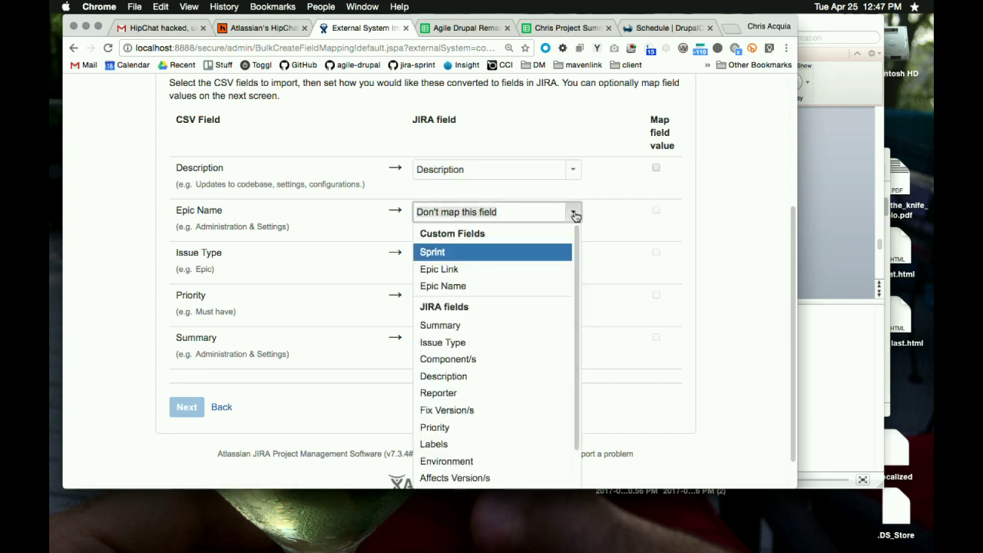
click(464, 288)
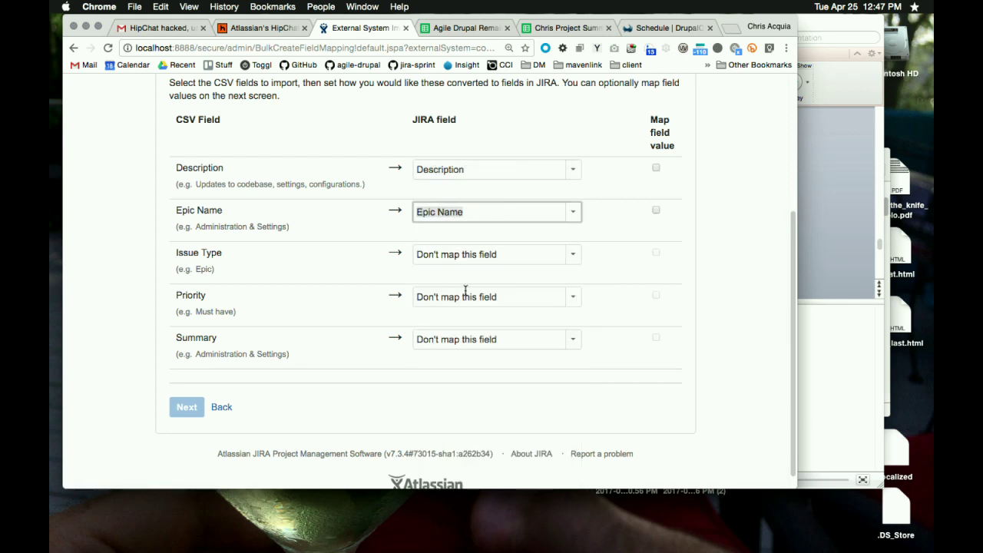
click(579, 260)
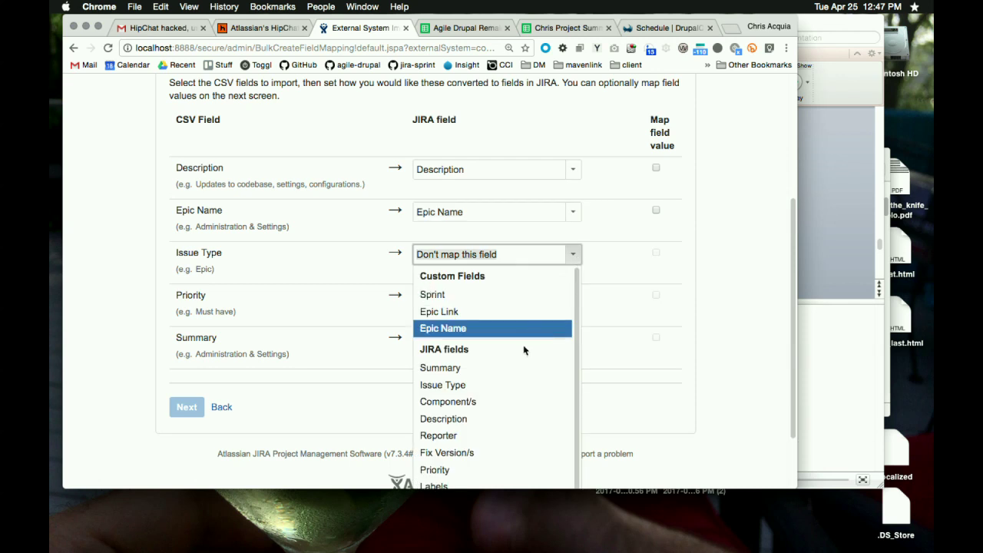
click(500, 386)
Step: Map the CSV columns Priority and Summary to the matching JIRA fields
click(575, 299)
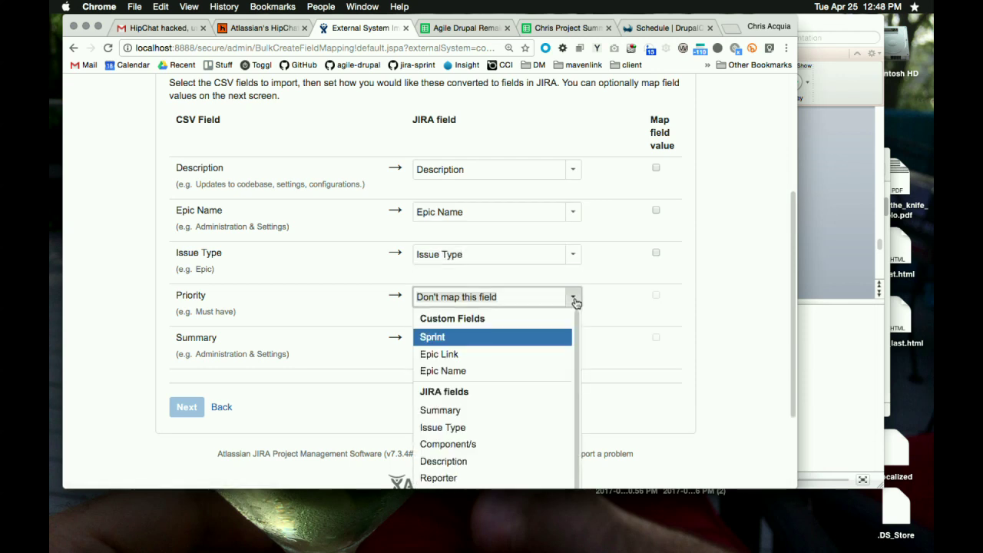
scroll(464, 443, down, 3)
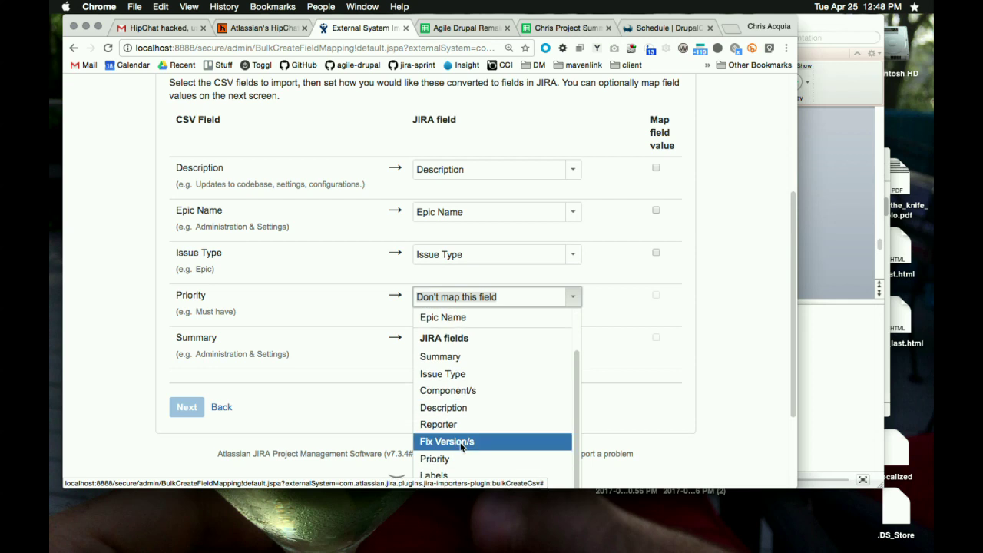
click(463, 435)
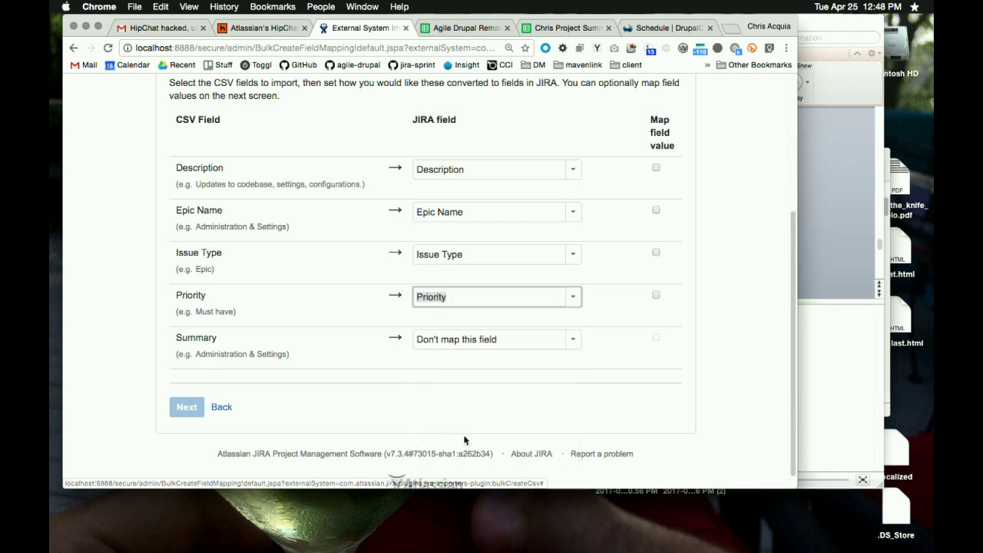
click(575, 343)
scroll(478, 444, down, 1)
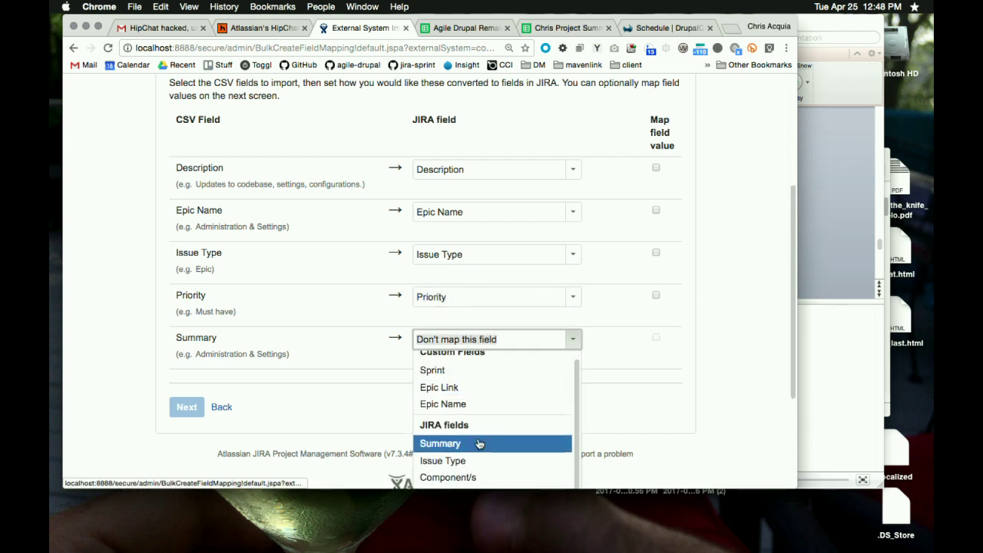
click(479, 443)
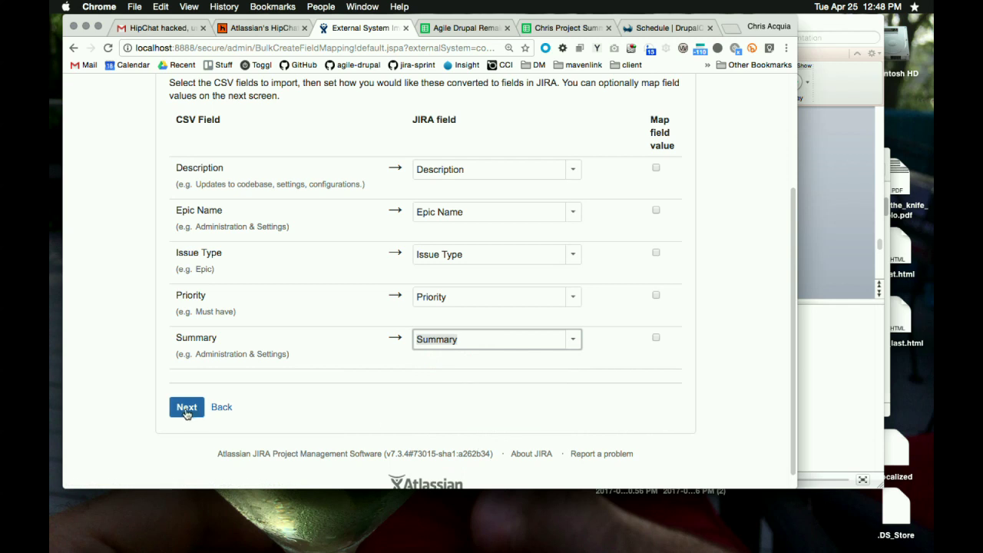
Step: Accept the field mapping, validate the CSV data and run the import
click(186, 409)
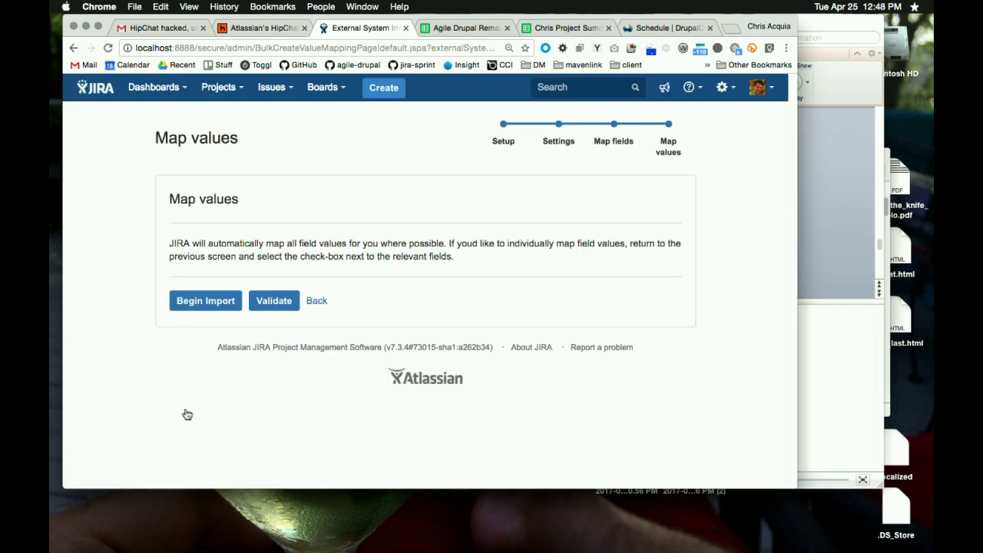
click(274, 302)
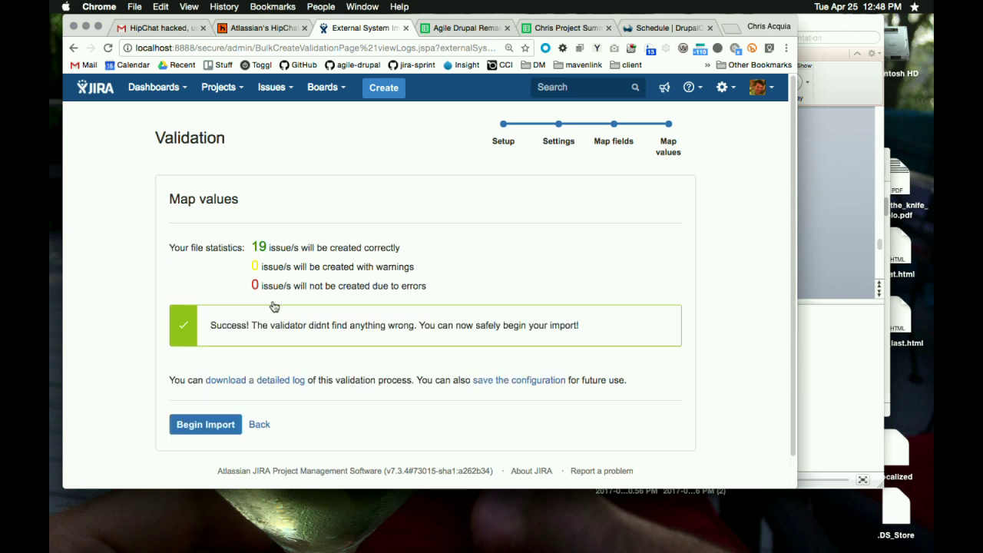
click(211, 426)
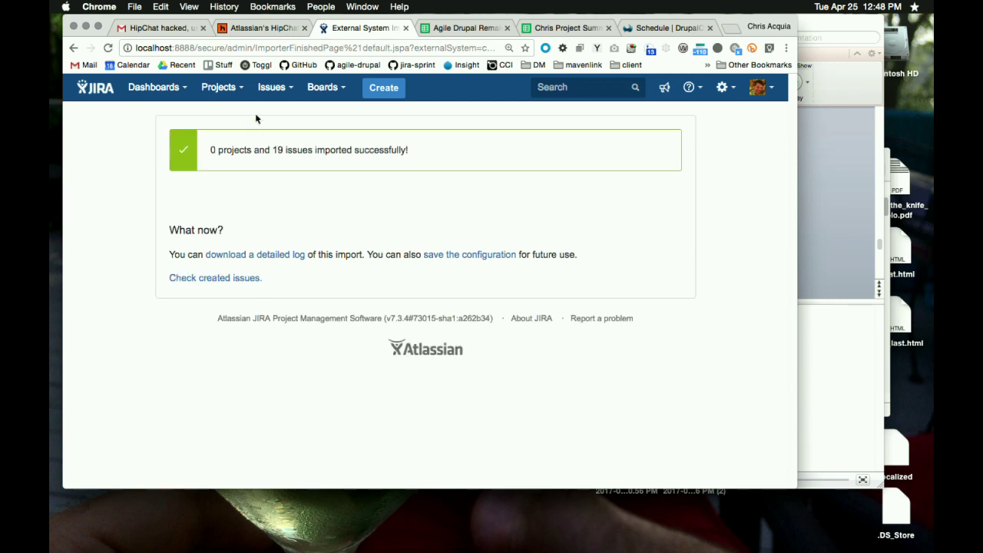
Step: Open the Baltimore project's backlog and look through the whole list of imported epics
click(221, 91)
click(230, 129)
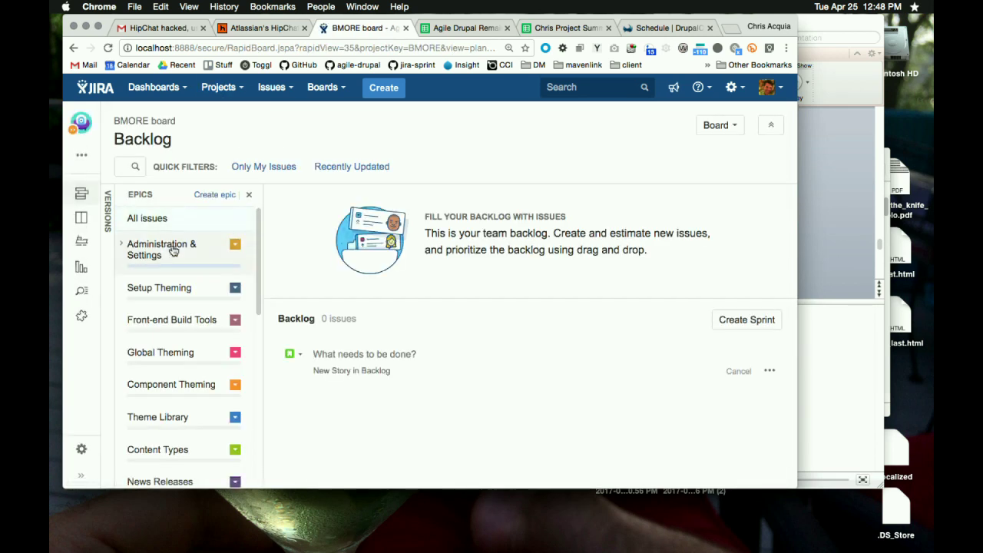
scroll(167, 371, down, 5)
scroll(168, 371, down, 5)
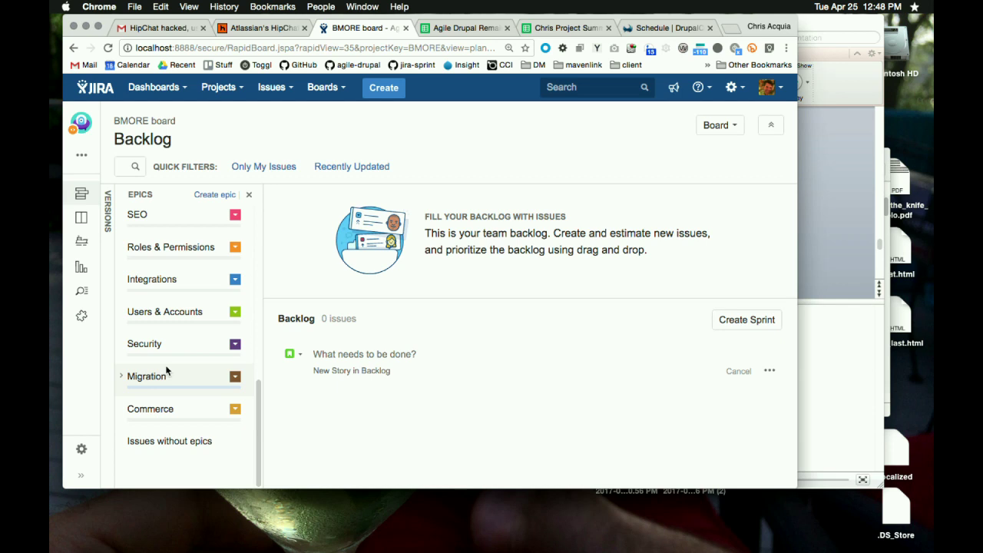
Step: Switch to Postman and view the headers of the Get projects request in the local JIRA collection
key(super+Tab)
key(super+Tab)
key(super+Tab)
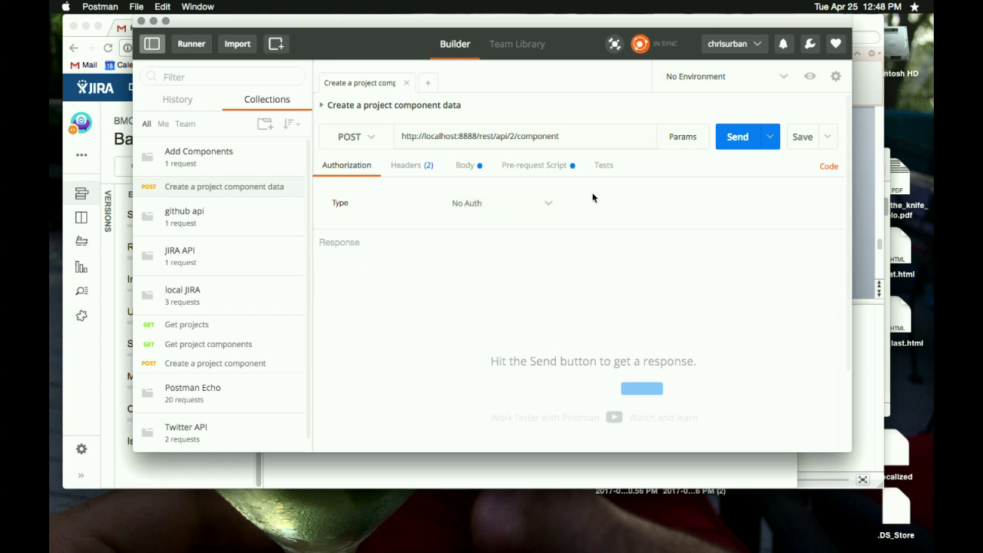
key(super+equal)
key(super+backslash)
key(super+backslash)
drag(133, 218, 78, 215)
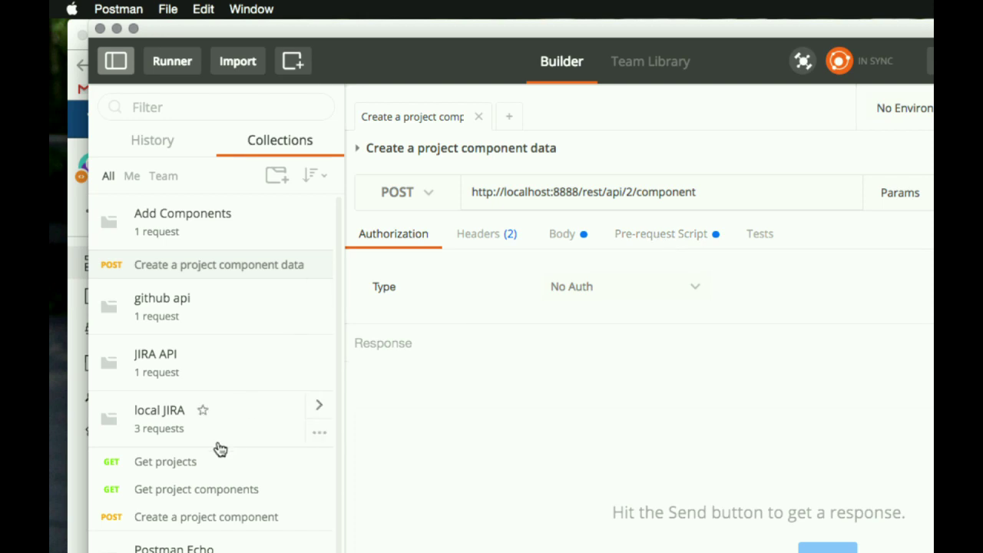
click(183, 470)
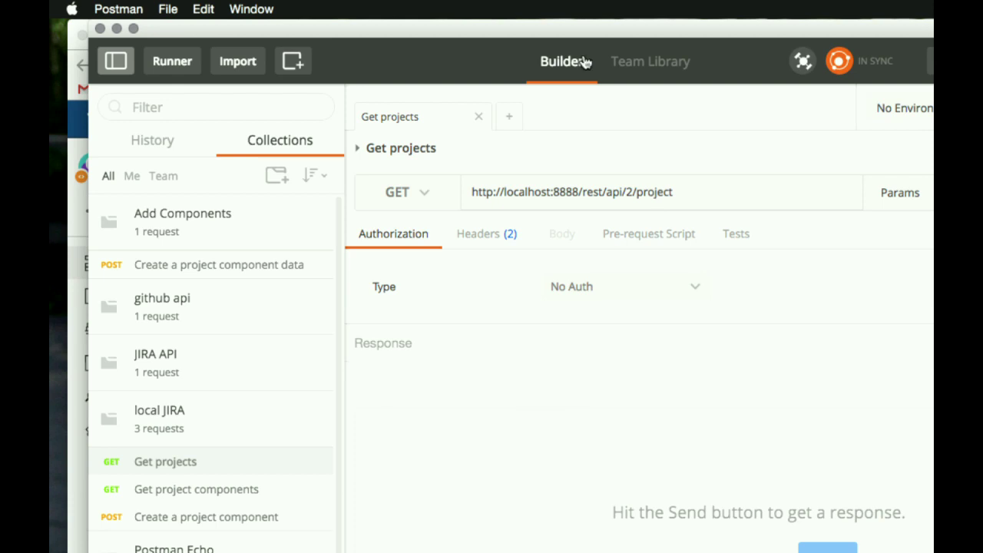
click(477, 235)
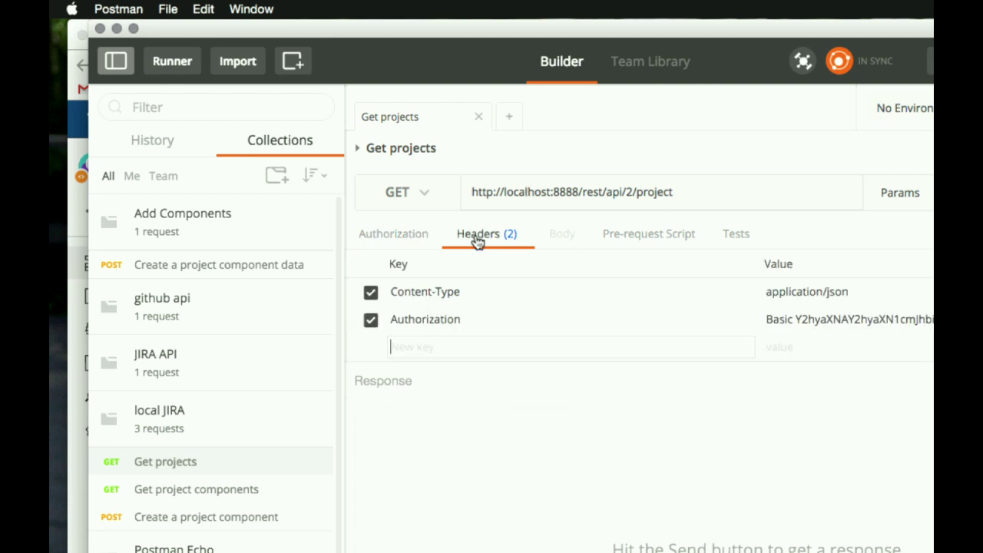
Step: Set the Get projects request's authorization type to Basic Auth and return to its headers
click(382, 232)
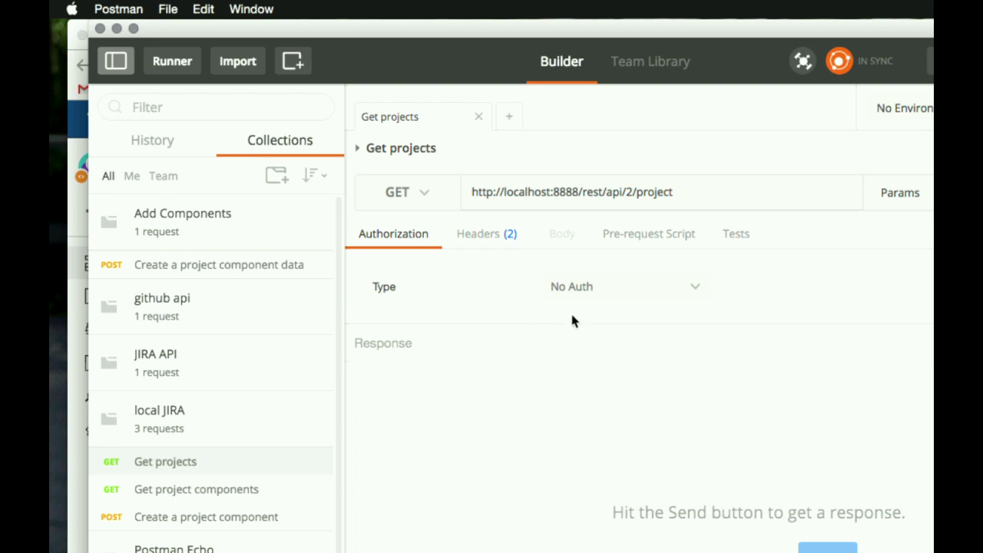
click(581, 289)
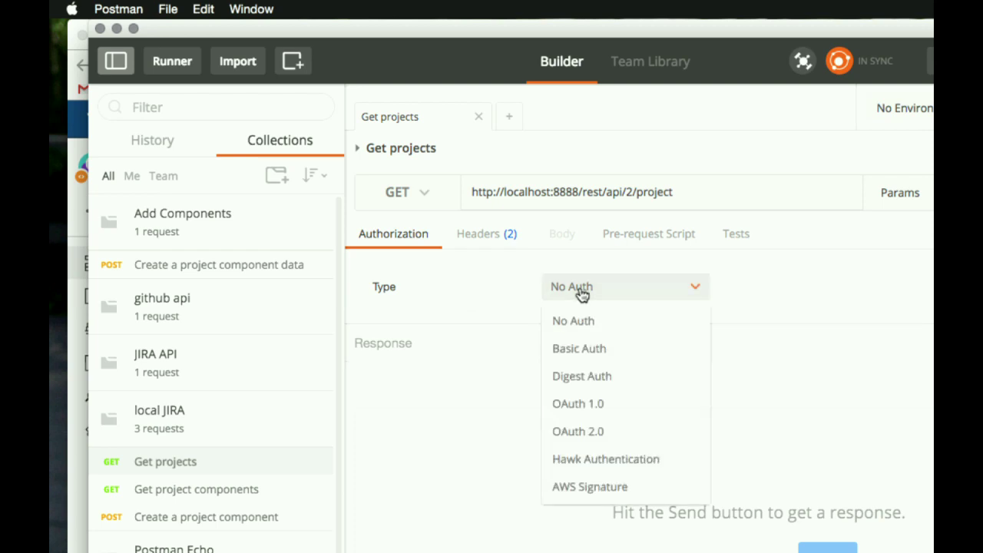
click(585, 349)
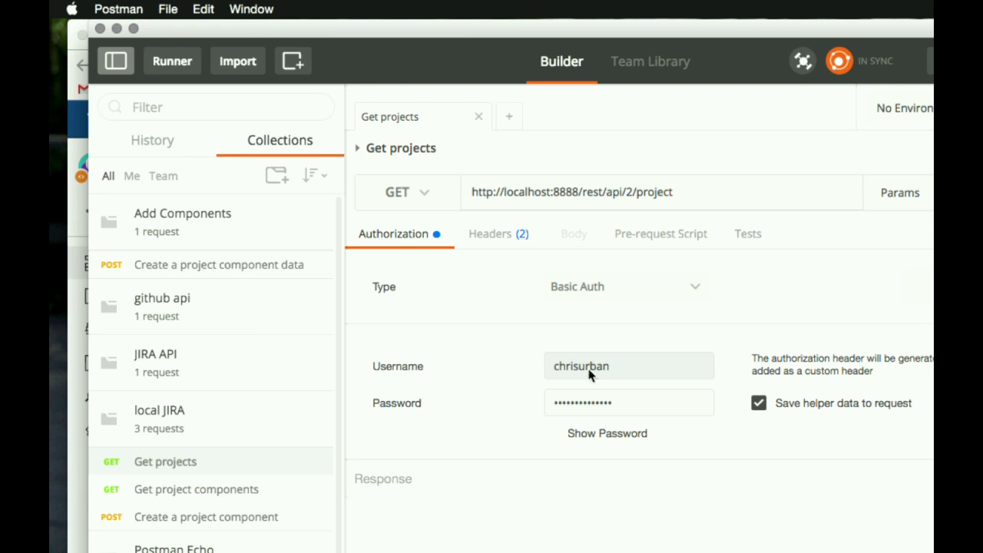
click(504, 235)
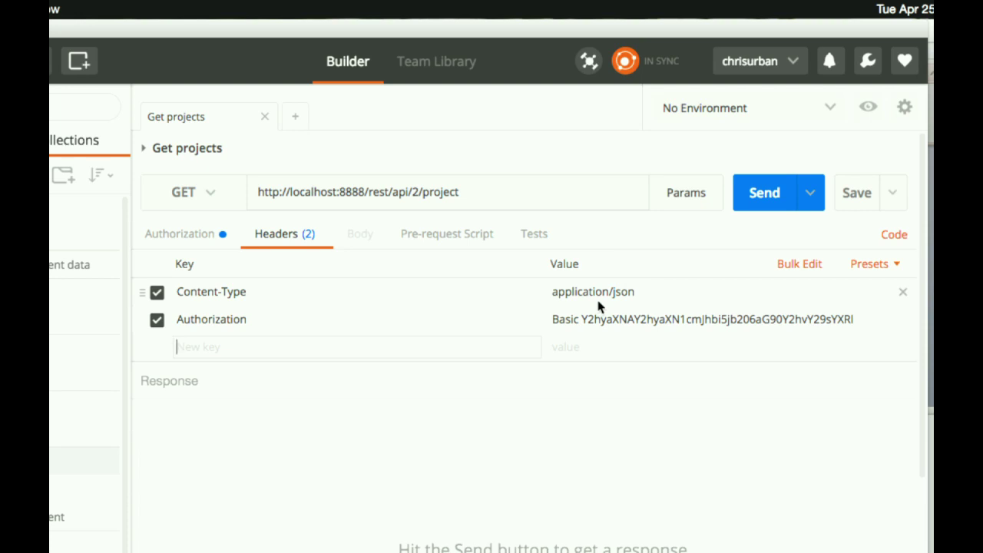
Step: Send the Get projects request and look through the response body at a smaller zoom
click(762, 198)
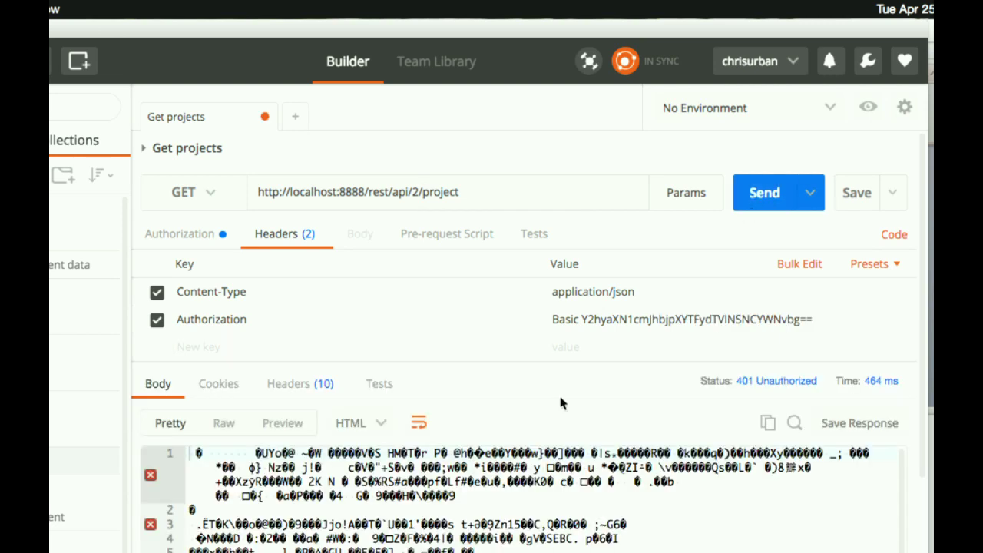
scroll(560, 394, down, 1)
scroll(561, 396, down, 1)
scroll(537, 351, down, 4)
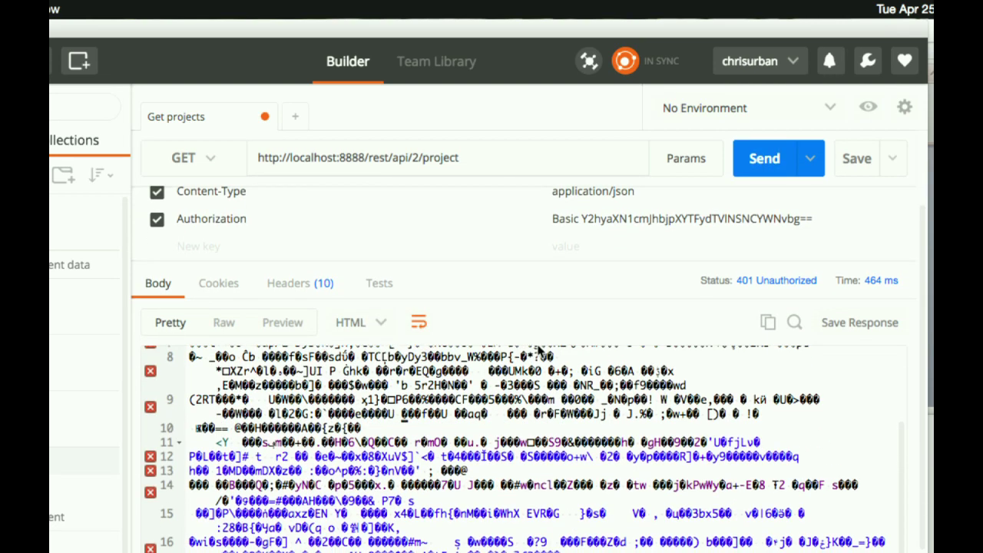
scroll(537, 351, down, 2)
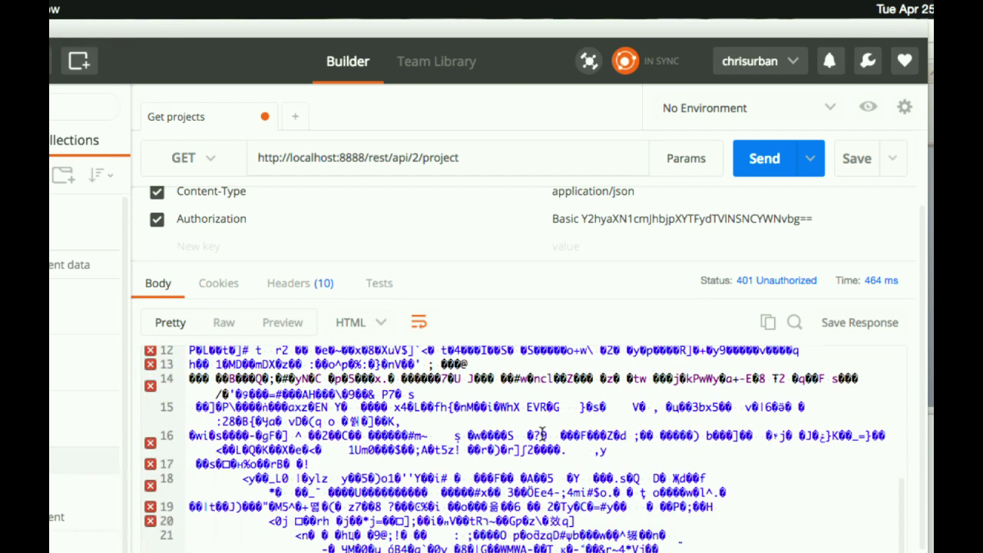
key(super+minus)
key(super+minus)
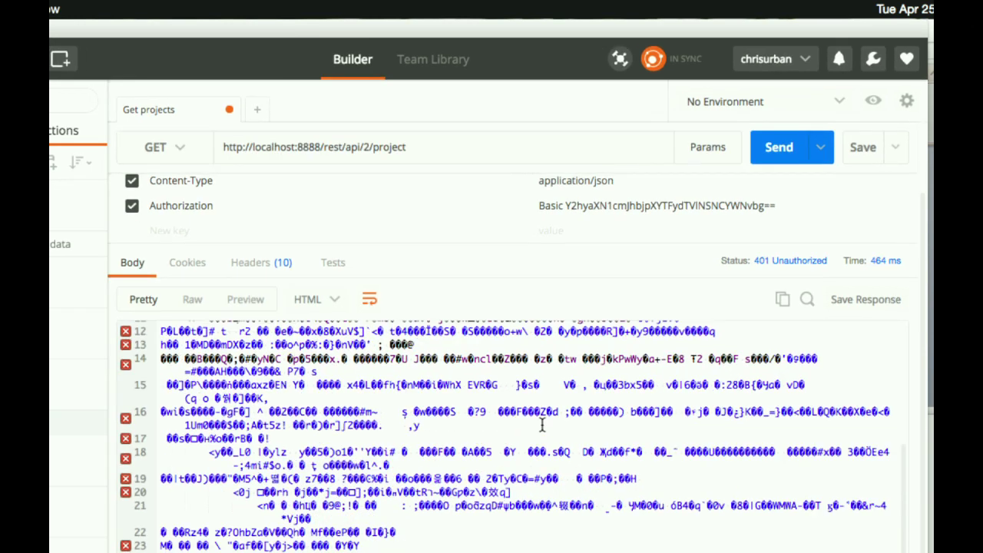
scroll(519, 384, up, 5)
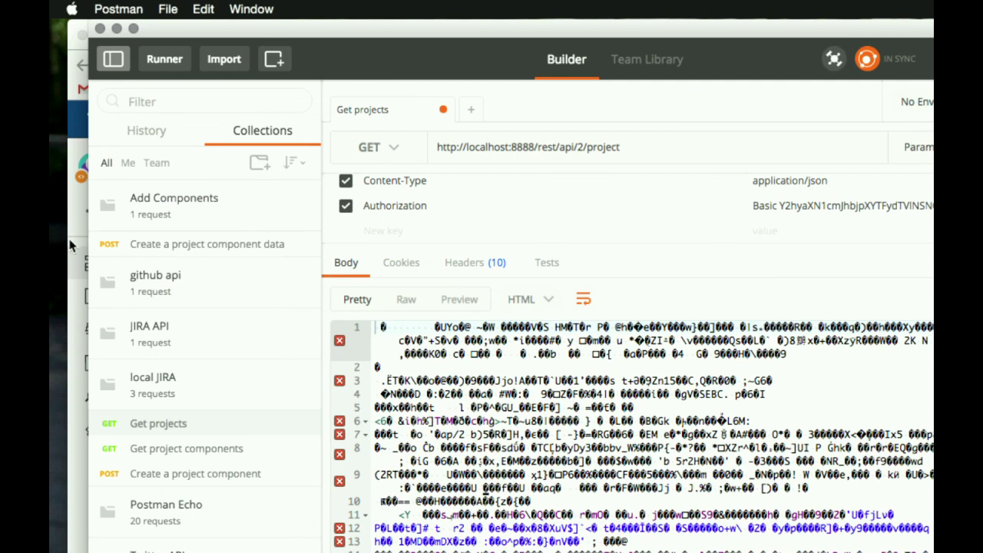
Step: View the Get project components and Create a project component requests, and open Create a project component data from the Add Components collection
click(204, 449)
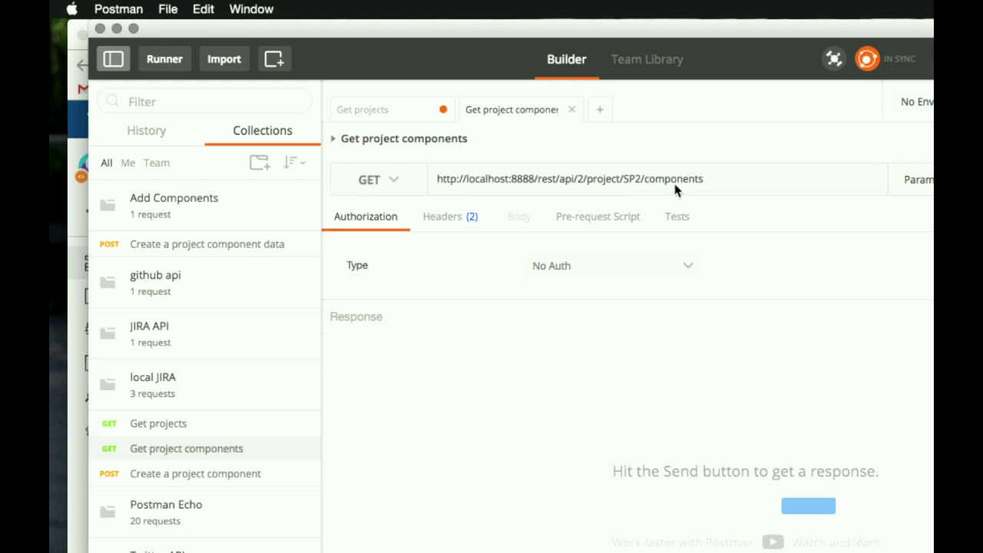
click(213, 476)
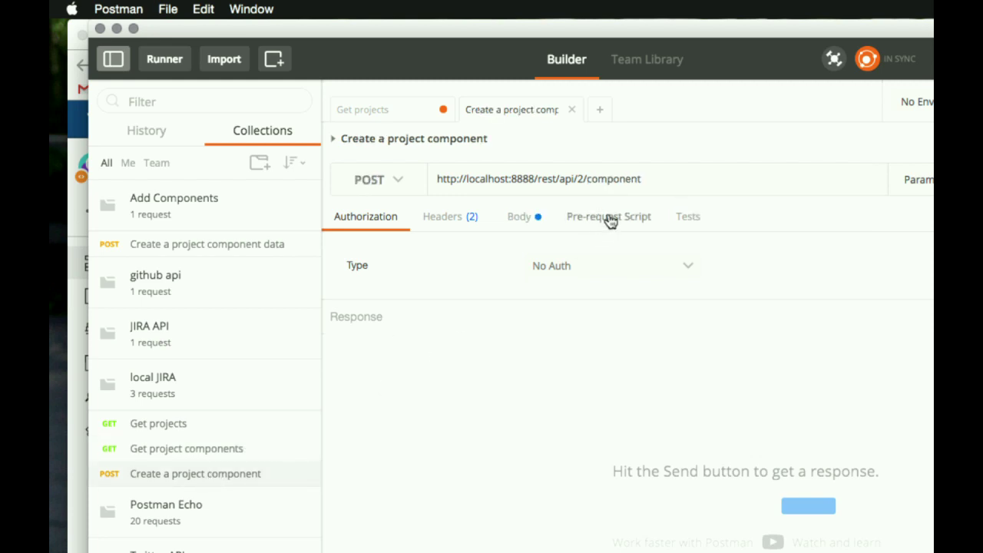
click(213, 250)
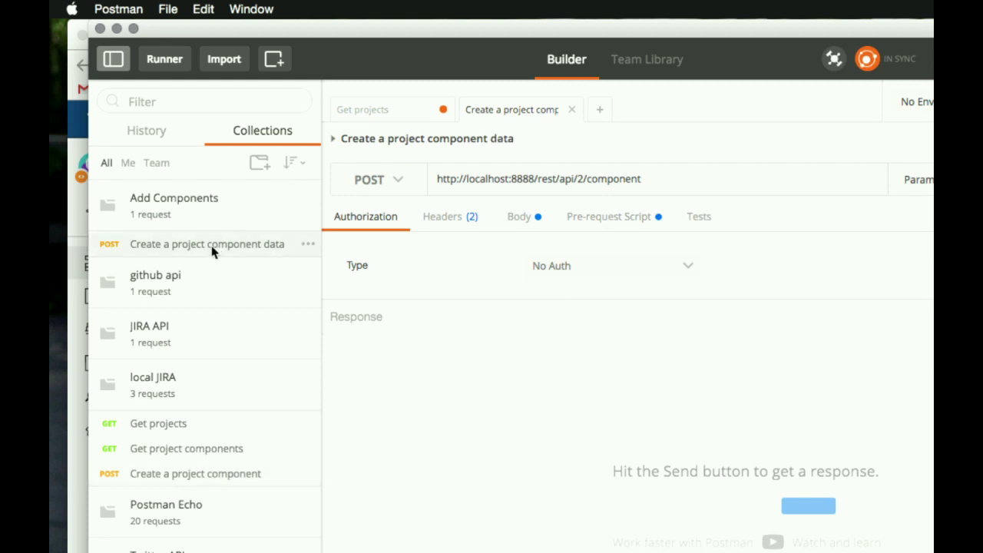
Step: Check the headers of the Create a project component data request and set the project in its JSON body to BMORE
drag(715, 38, 685, 37)
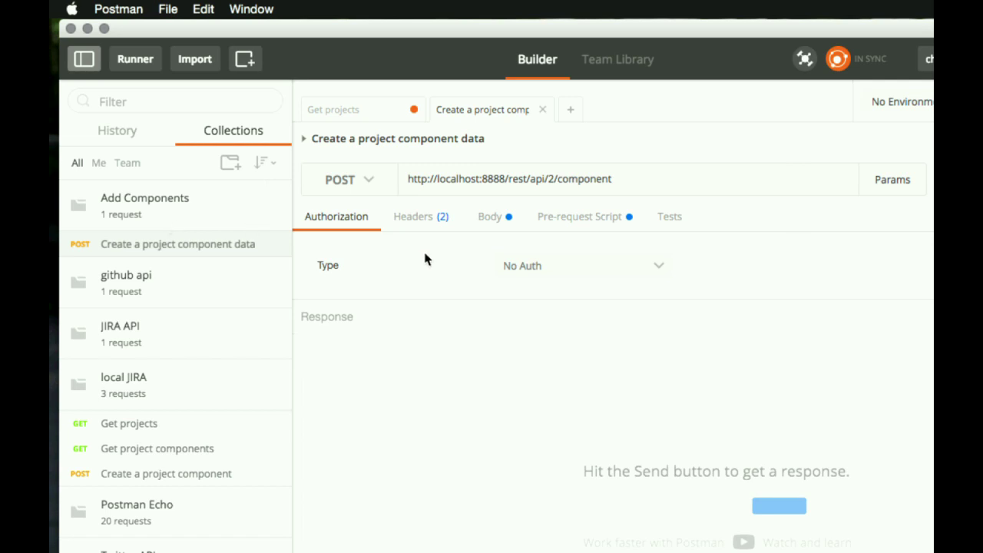
click(418, 215)
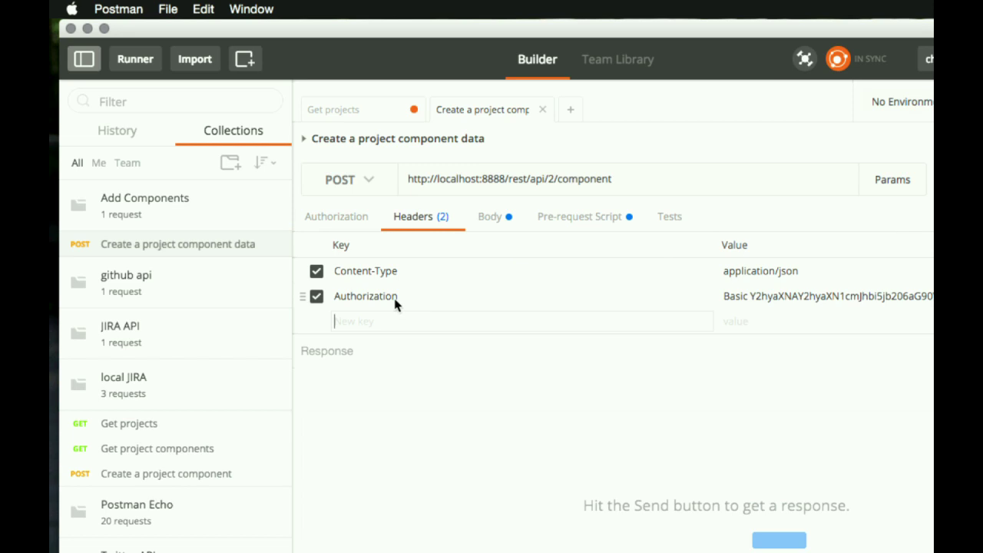
click(491, 218)
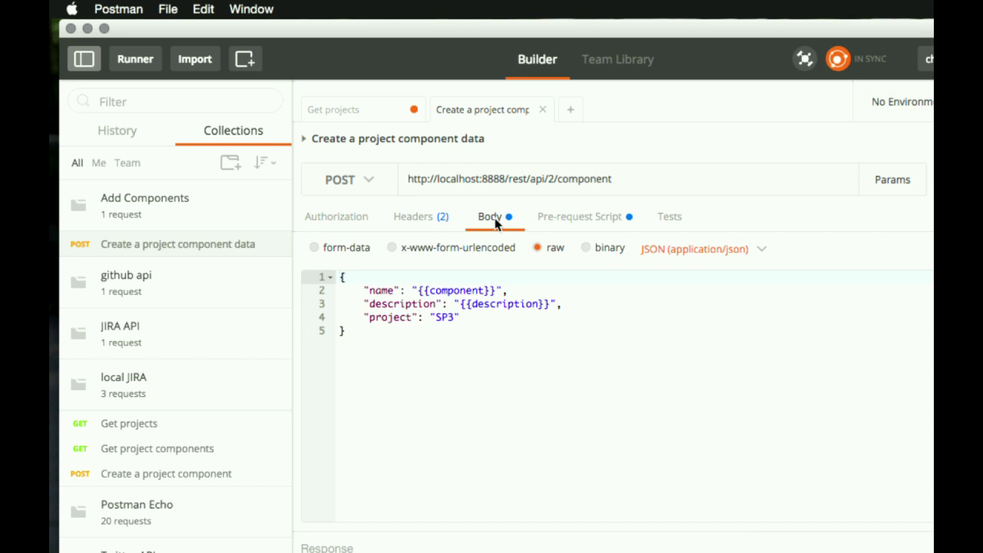
drag(433, 320, 453, 323)
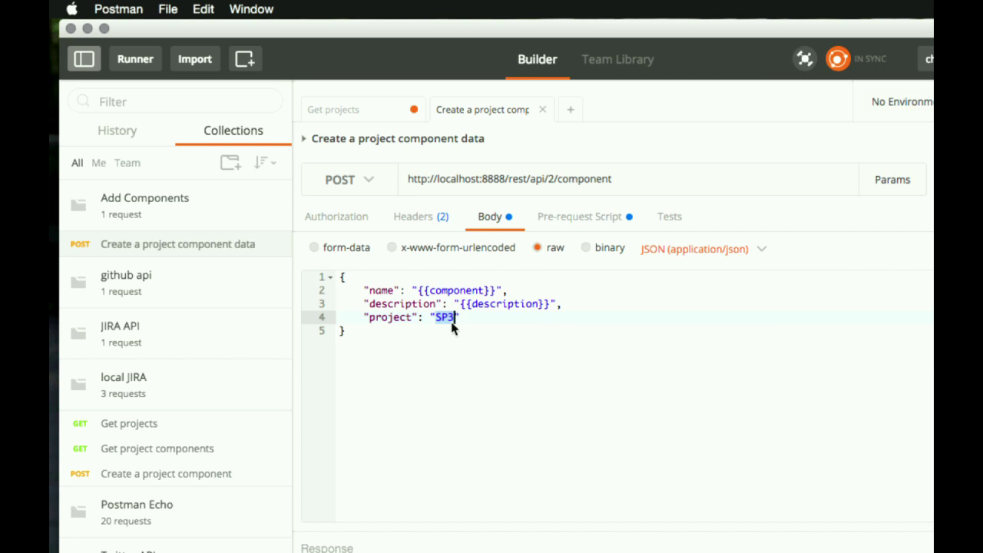
text(BMORE)
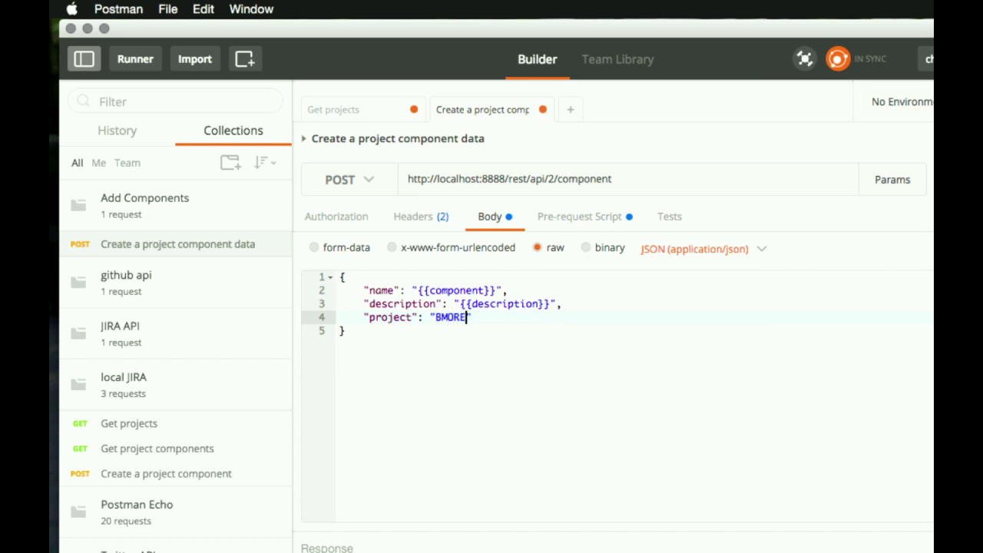